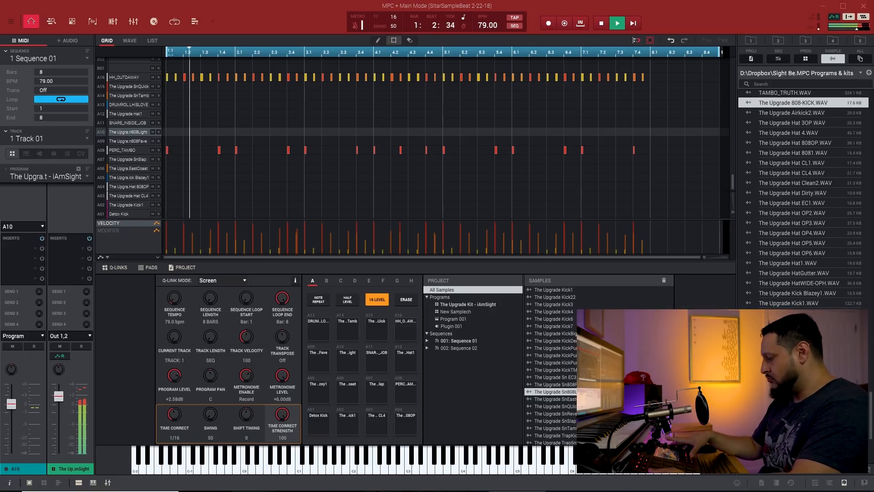
Audition the HH_OUTDAWAY hi-hat pattern on Track 01, both soloed and together with the rest of the drums.
key("space")
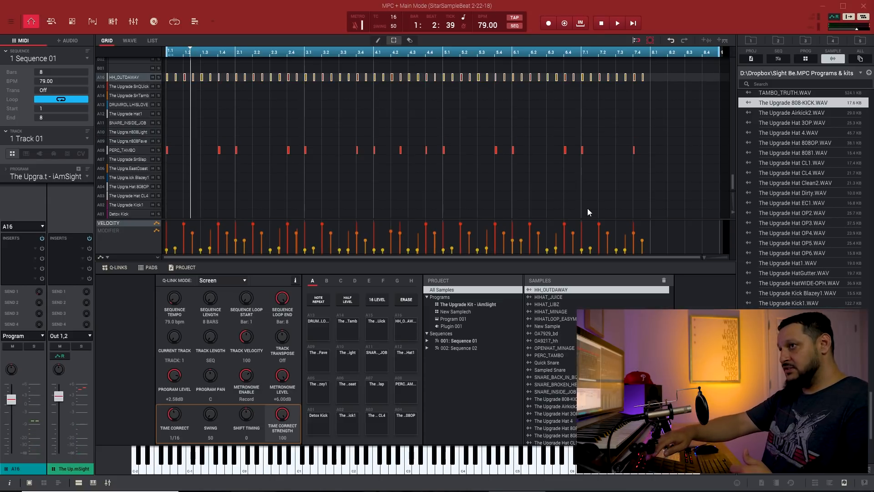
left_click(159, 77)
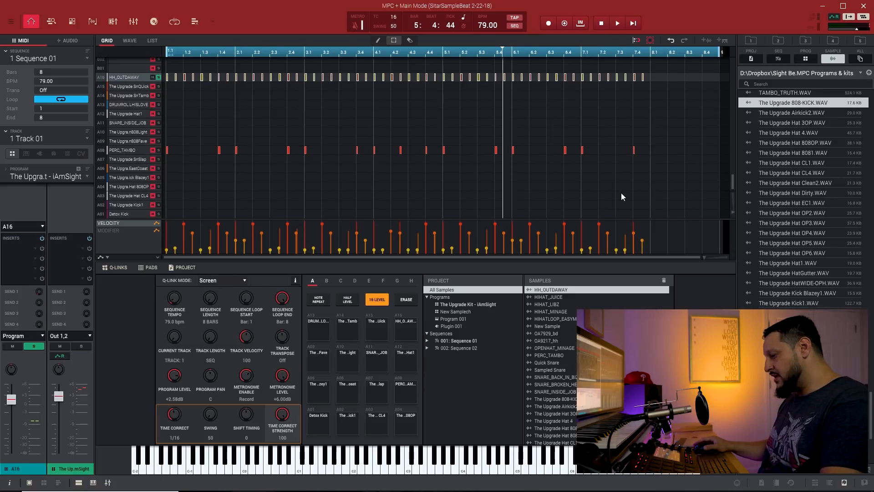
key("space")
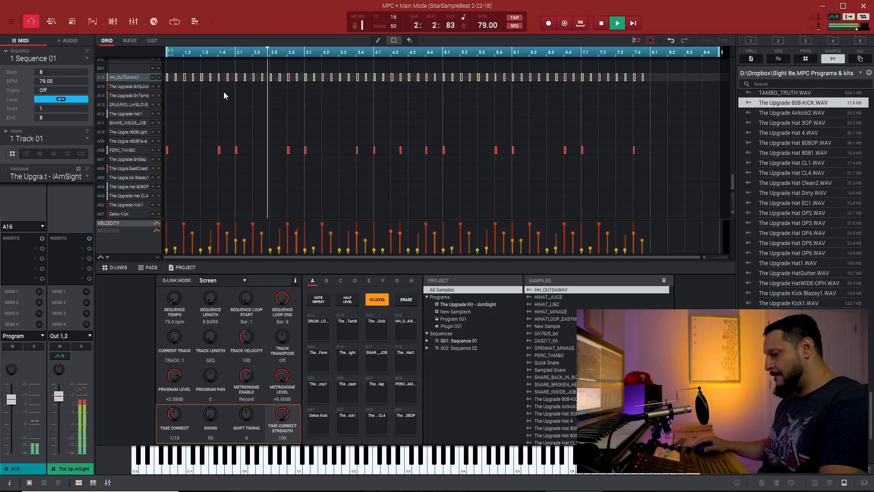
key("l")
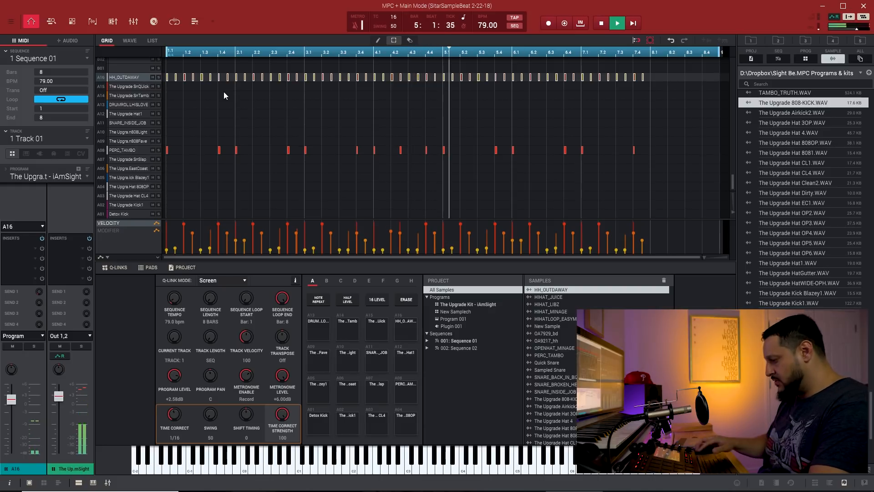
key("space")
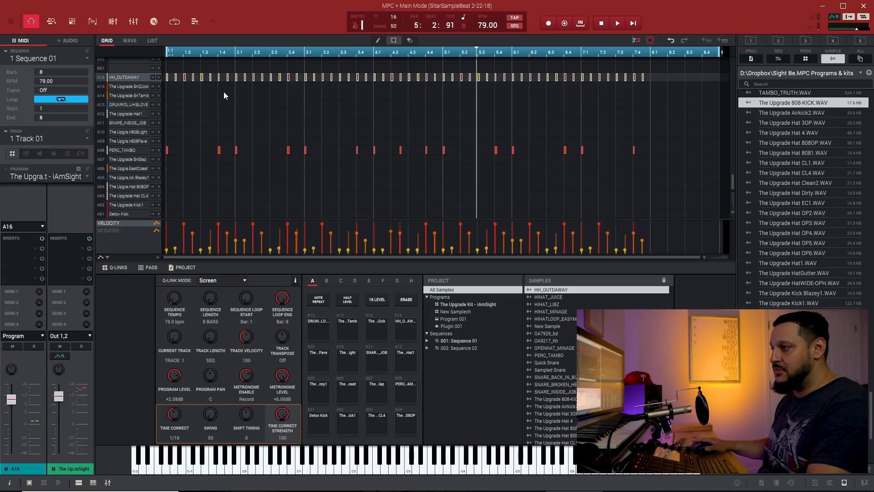
Play the start of Sequence 01 to hear the PERC_TAMBO percussion within the drum pattern.
left_click(379, 92)
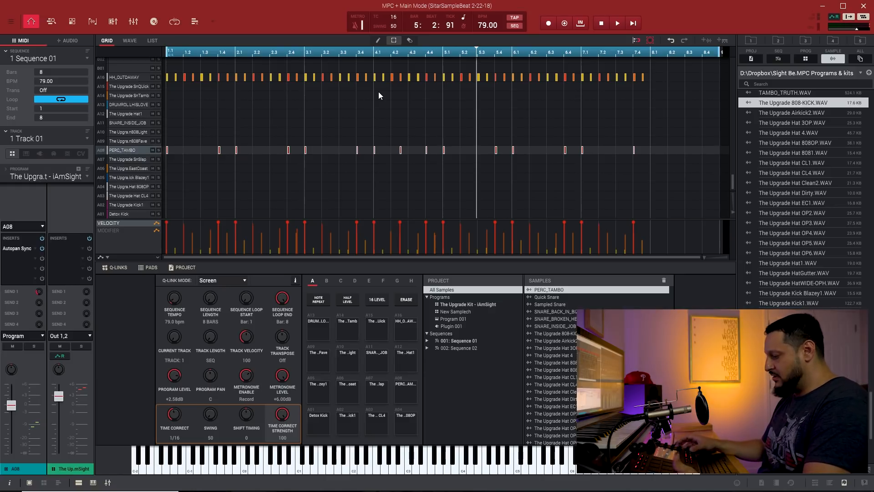
key("space")
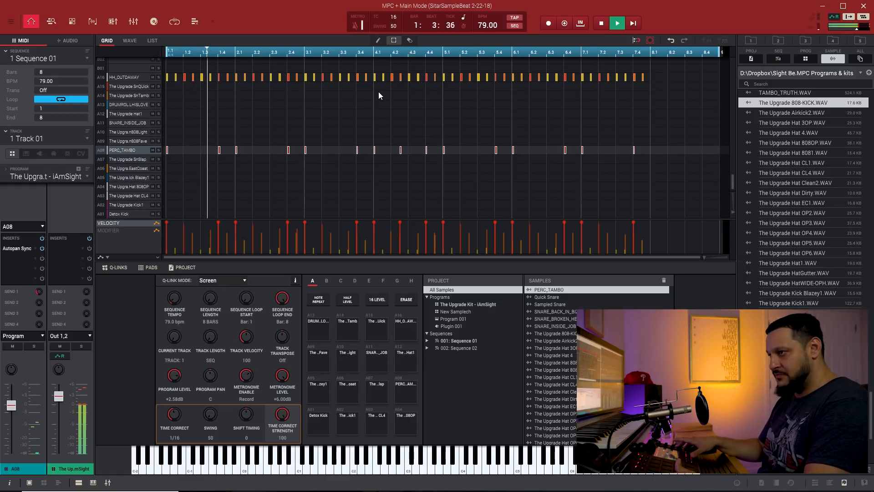
key("space")
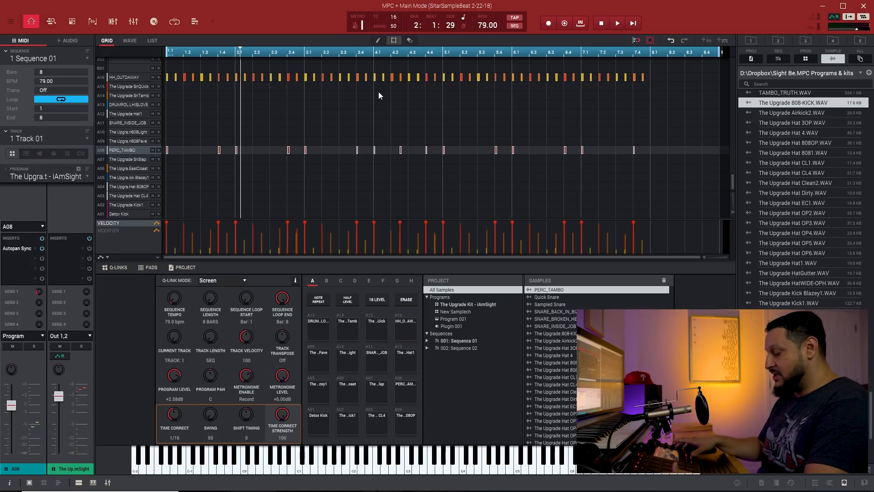
Switch Sequence 01 to Track 05 with the New Samplech program to view its sample chop pattern.
key("Down")
key("Down")
key("Down")
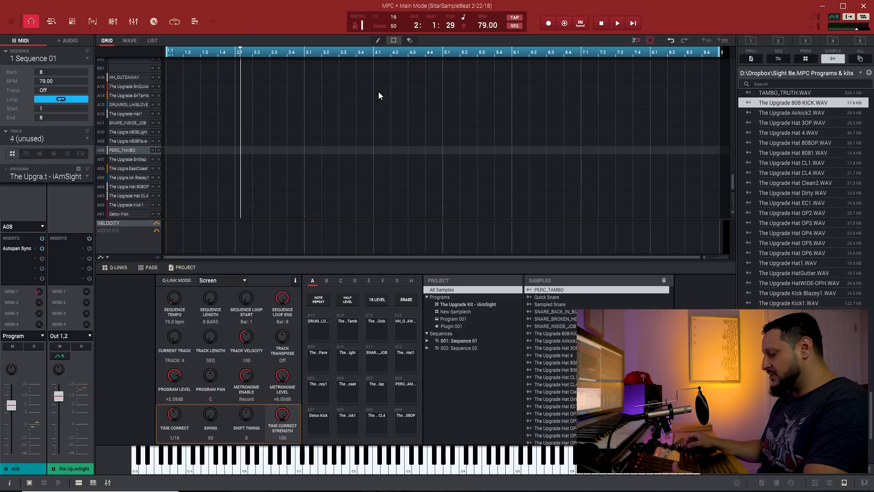
key("Down")
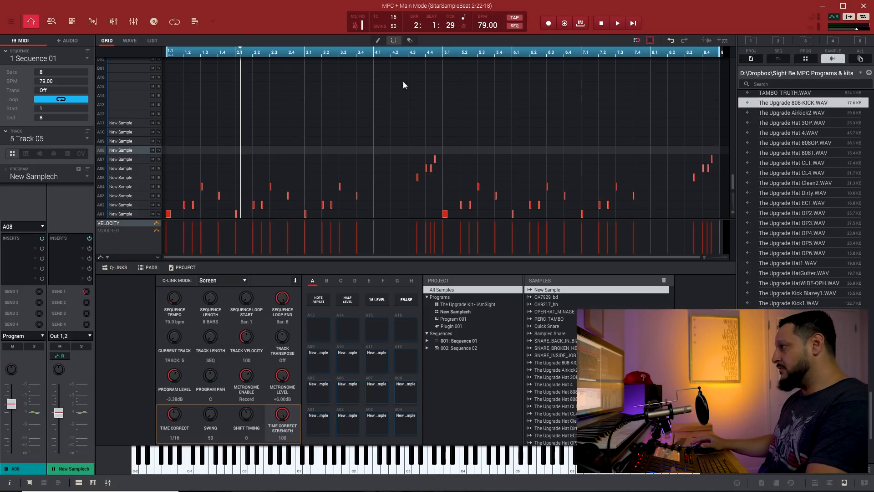
Switch to the YouTube page in Chrome and play the Instrumental Psychedelic Rock video from about 9:55, pausing after the sampled part.
mouse_move(425, 490)
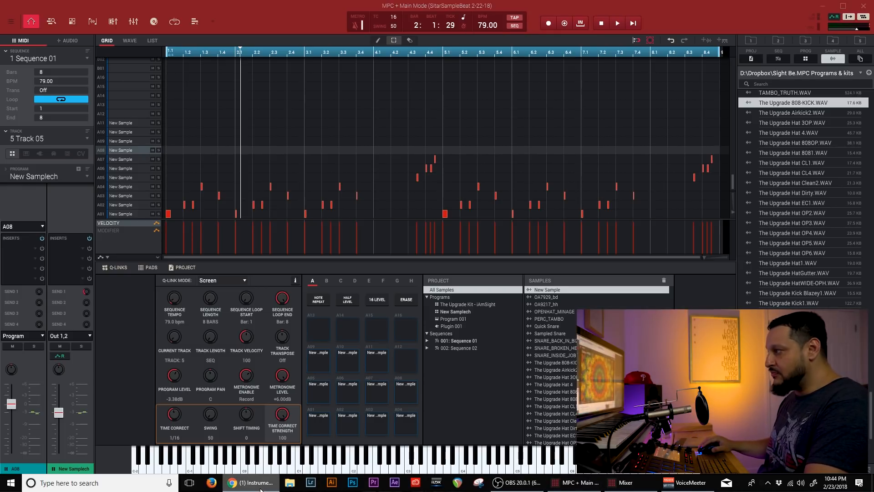
left_click_drag(873, 50, 368, 22)
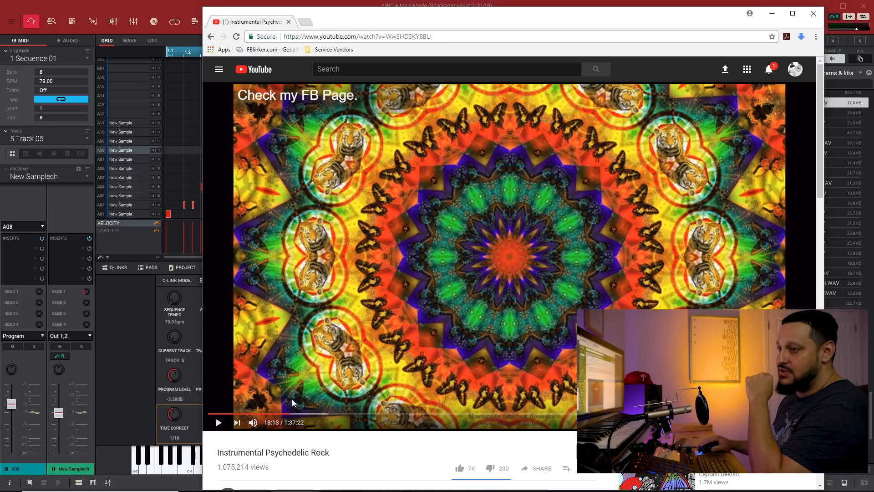
left_click(269, 413)
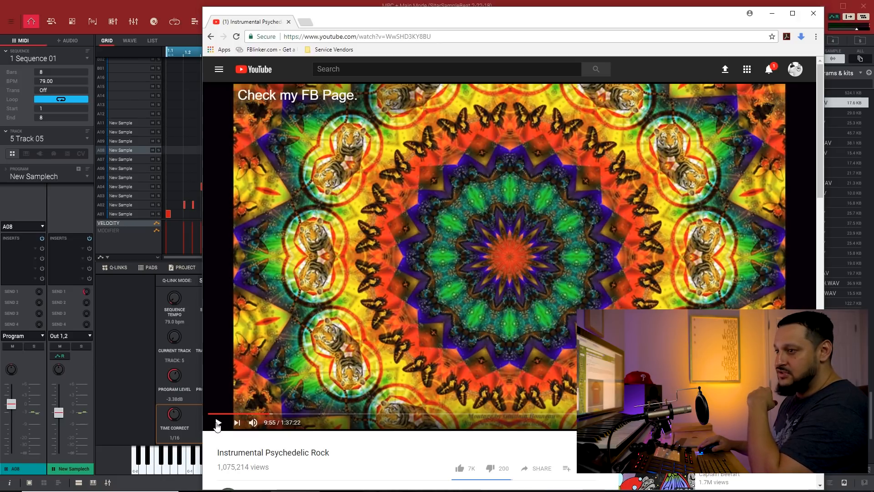
left_click(217, 424)
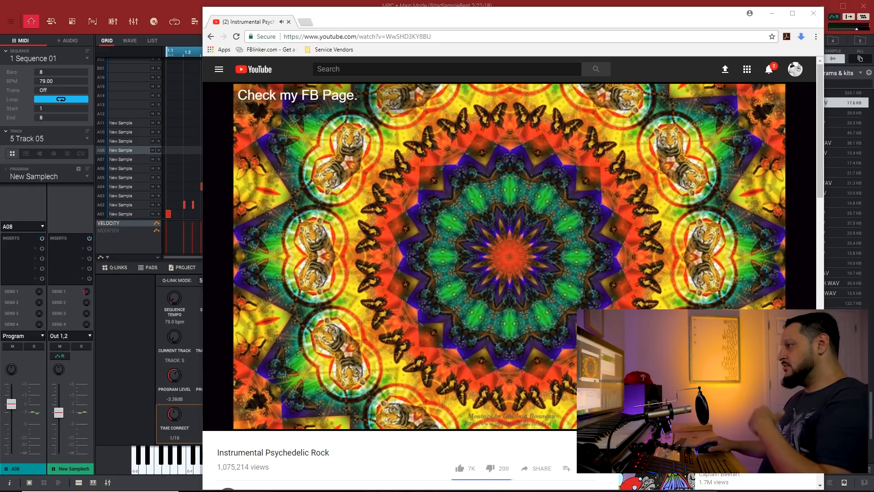
mouse_move(336, 377)
left_click(219, 422)
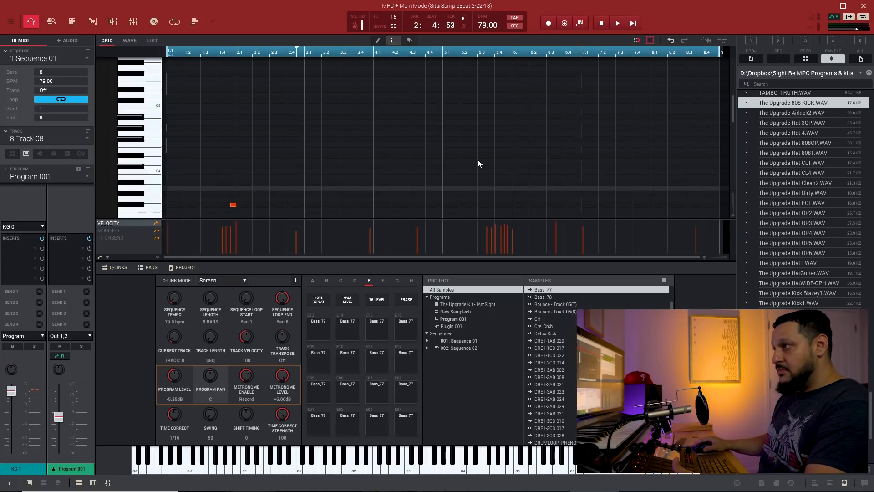
Examine Track 08's bass notes and pitch bend, play them with the Program Editor open, and return to Main mode.
scroll(477, 159, "up", 1)
scroll(478, 159, "down", 8)
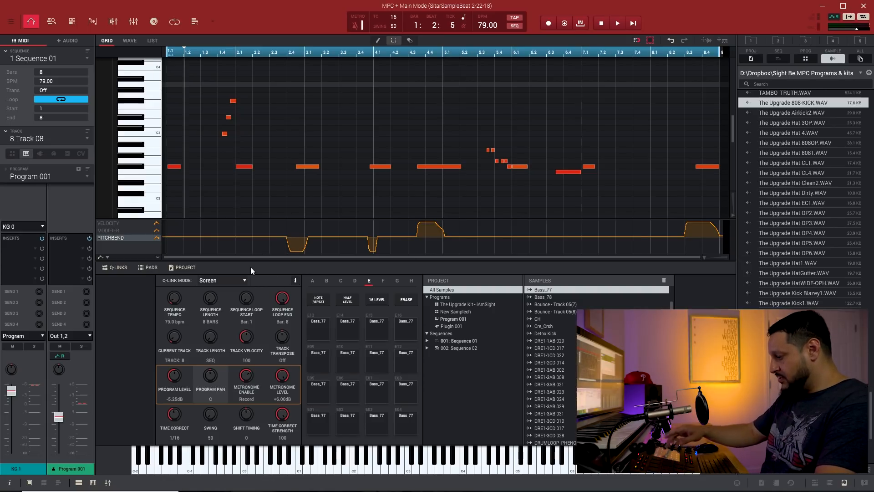
key("ctrl+3")
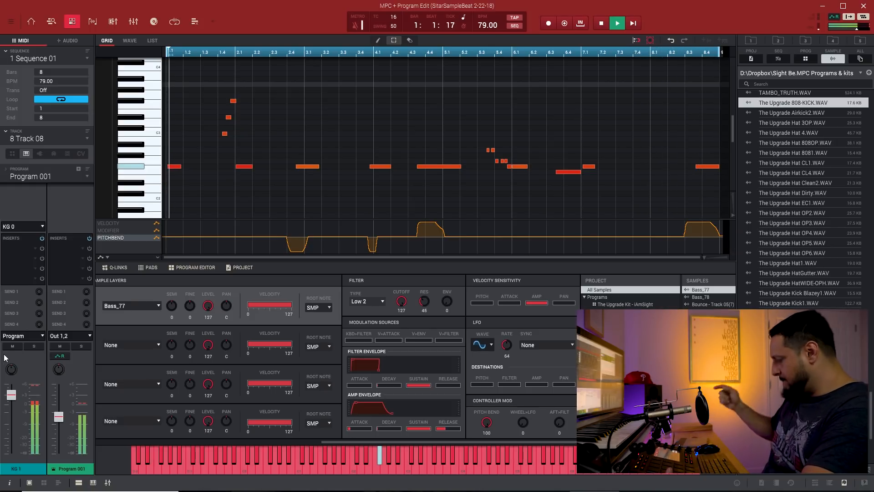
key("space")
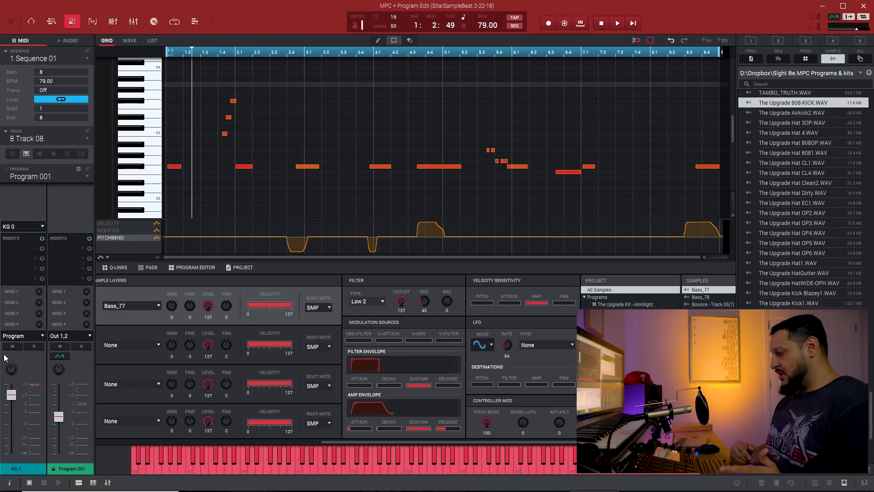
key("ctrl+1")
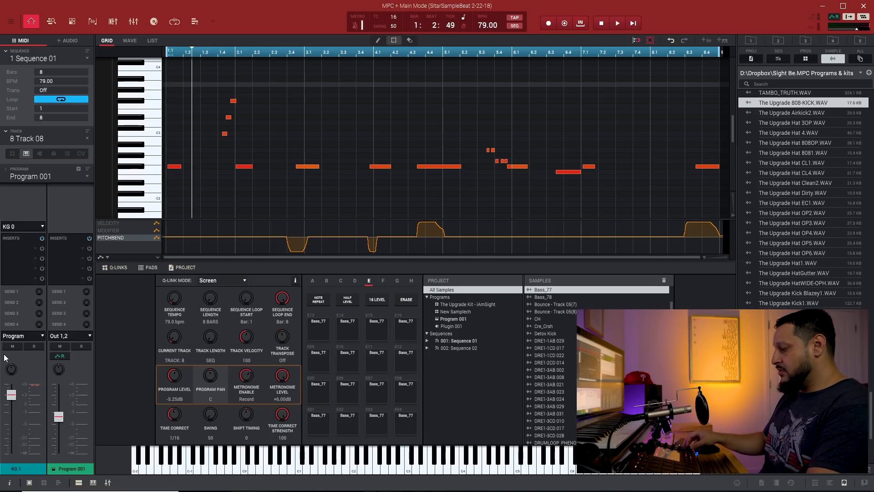
Go to Track 05 in Sequence 02, solo it, and play through its sample chop pattern.
key("Page_Down")
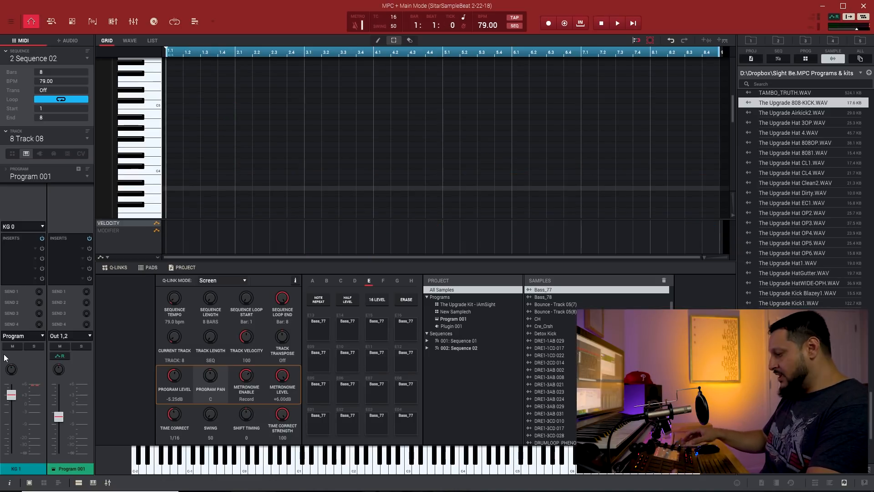
key("Up")
key("Up")
key("Up")
key("s")
key("space")
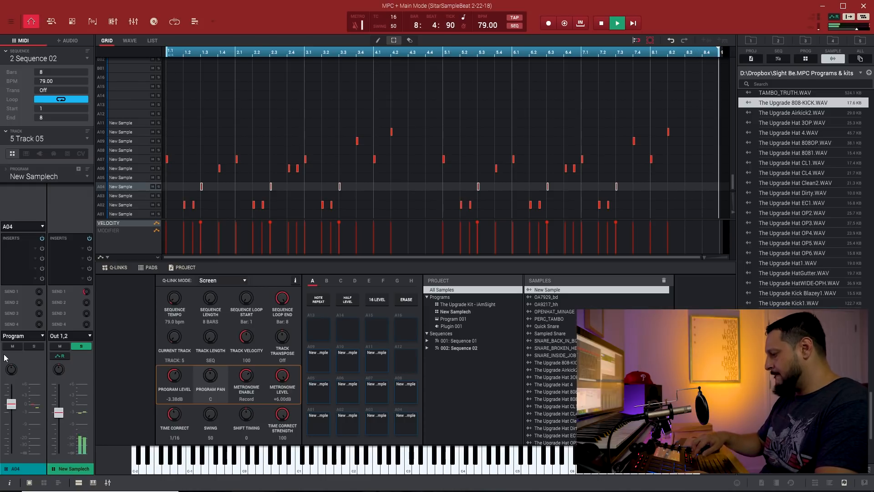
key("space")
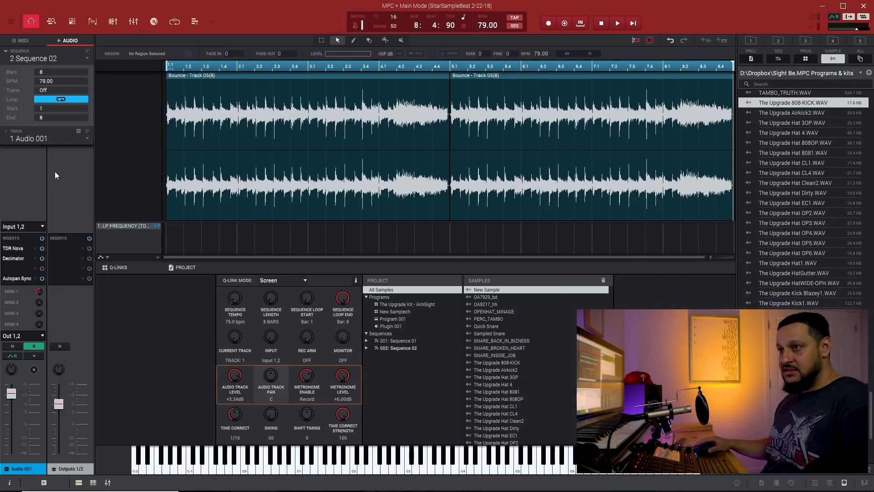
Inspect the TDR Nova insert on Audio 001 and cycle global automation through Write back to Read.
left_click(13, 249)
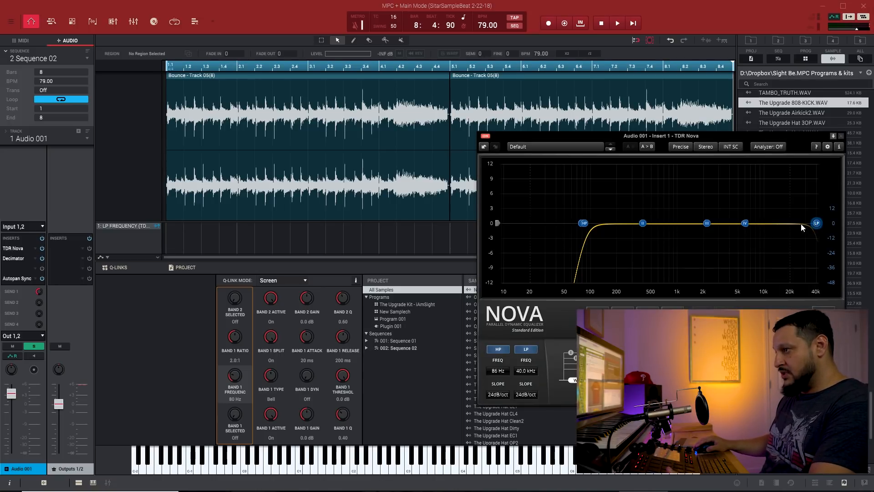
left_click(833, 17)
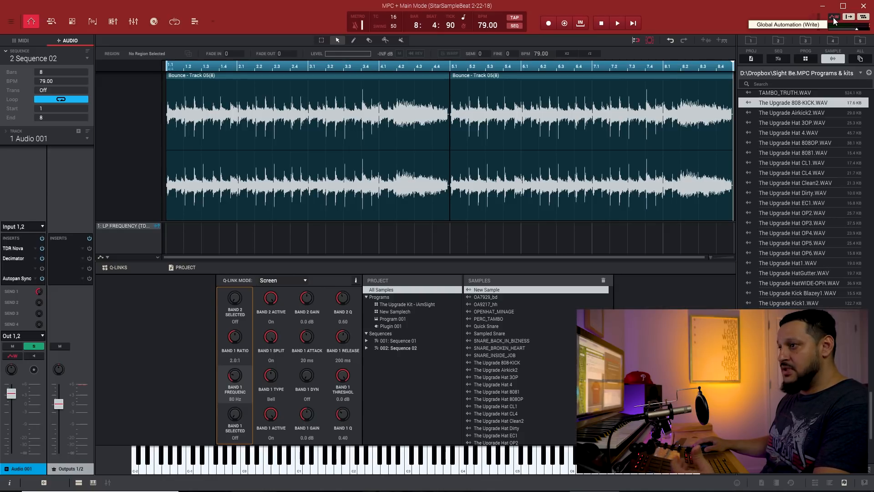
left_click(833, 17)
left_click(833, 17)
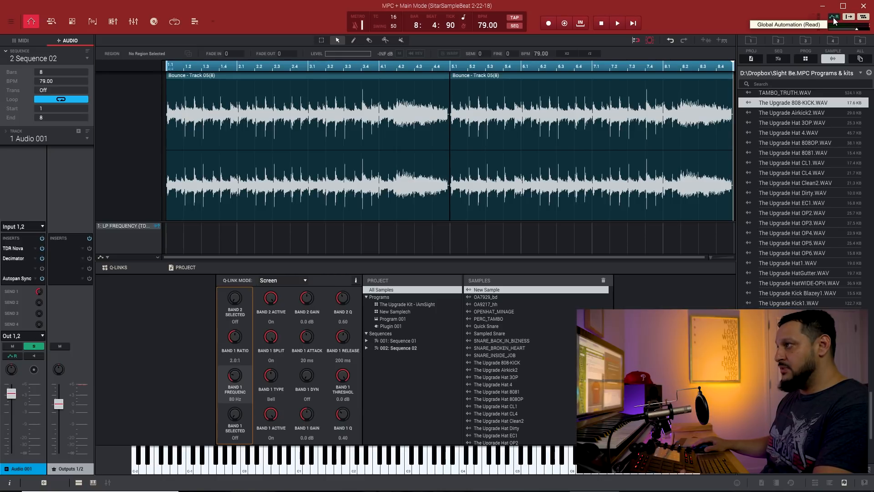
Play Audio 001 with its TDR Nova insert open to observe the low-pass frequency automation, and close the plugin.
double_click(14, 249)
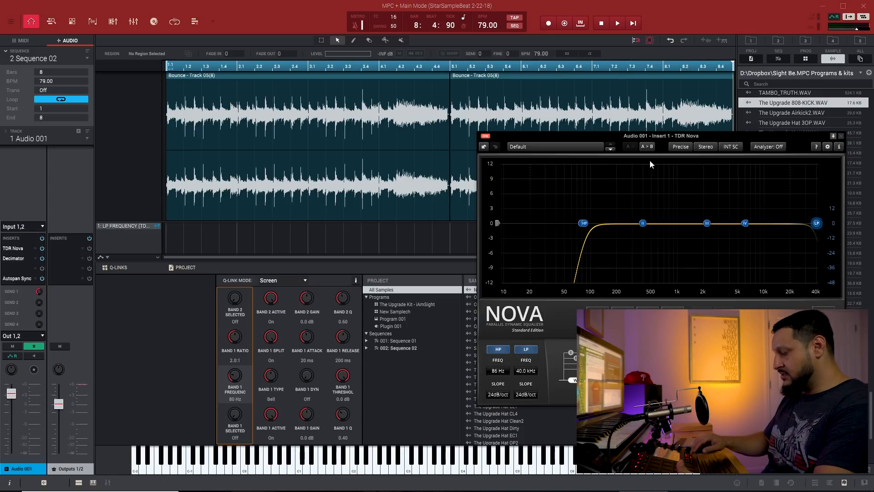
key("space")
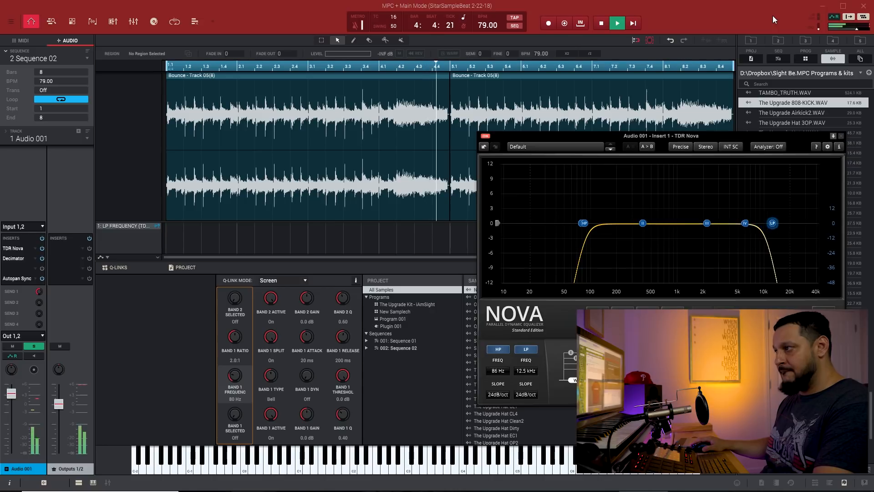
key("space")
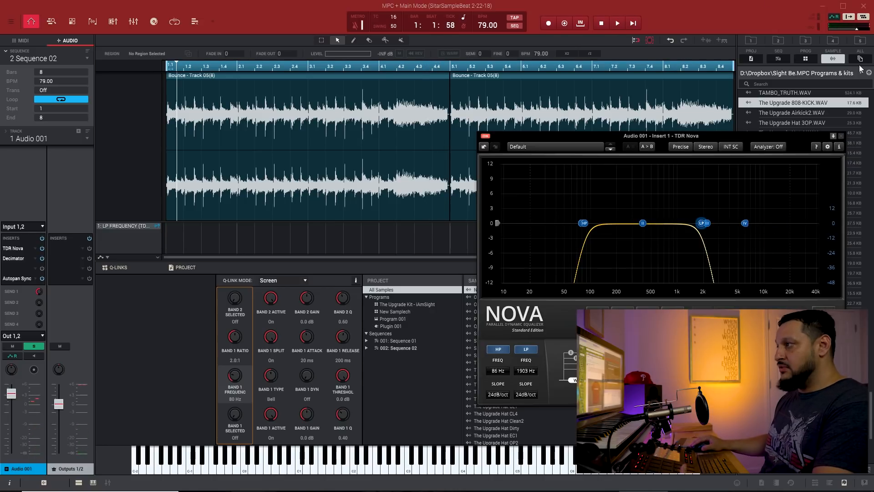
left_click(841, 136)
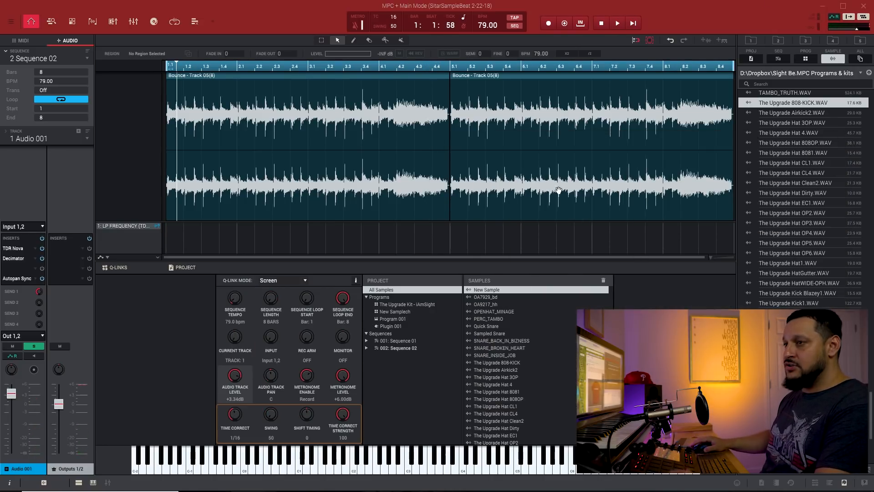
Inspect the Decimator insert's settings on Audio 001, close it, and turn off the track's solo.
double_click(15, 260)
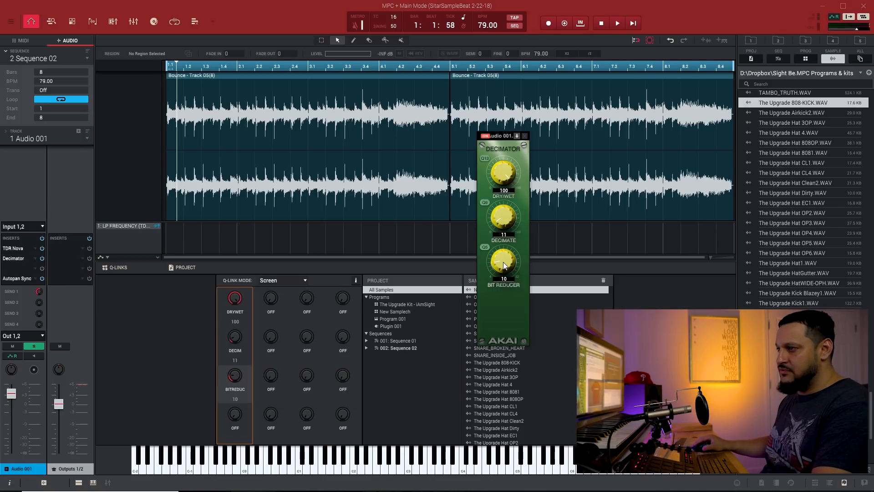
left_click(525, 135)
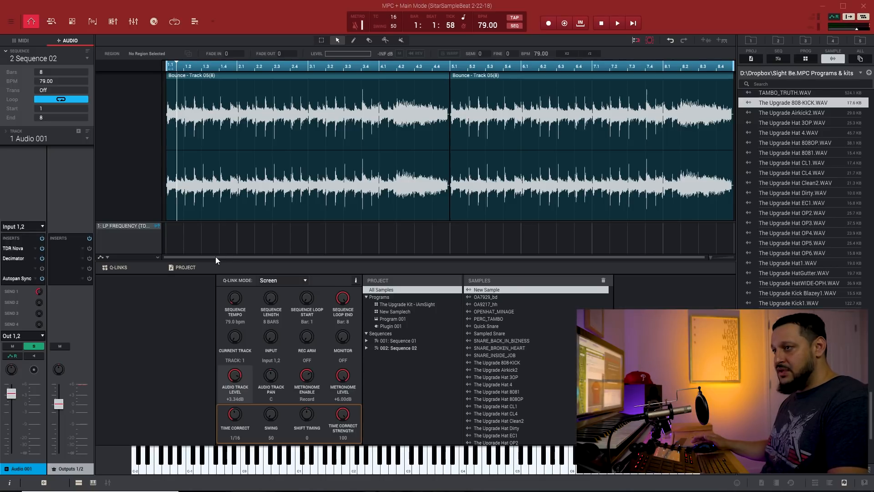
key("s")
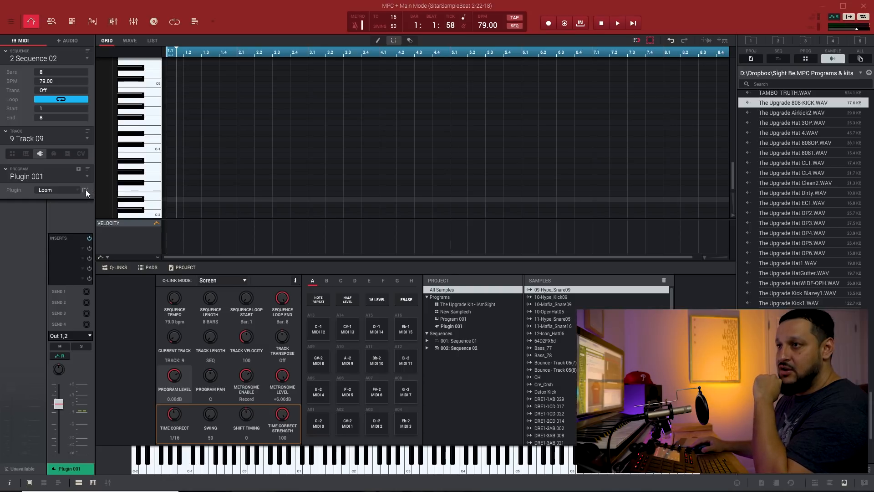
Open the Loom plugin on Track 09 and play its bass notes, moving the plugin window clear of the note grid.
left_click(85, 190)
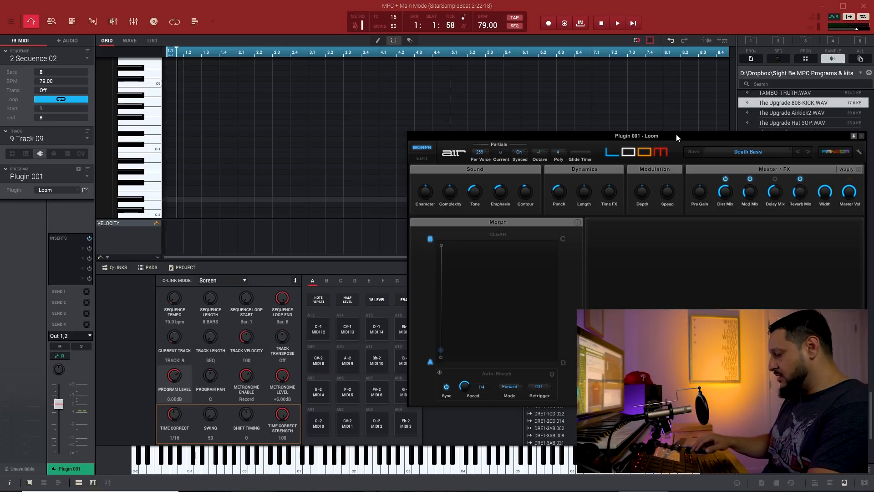
key("space")
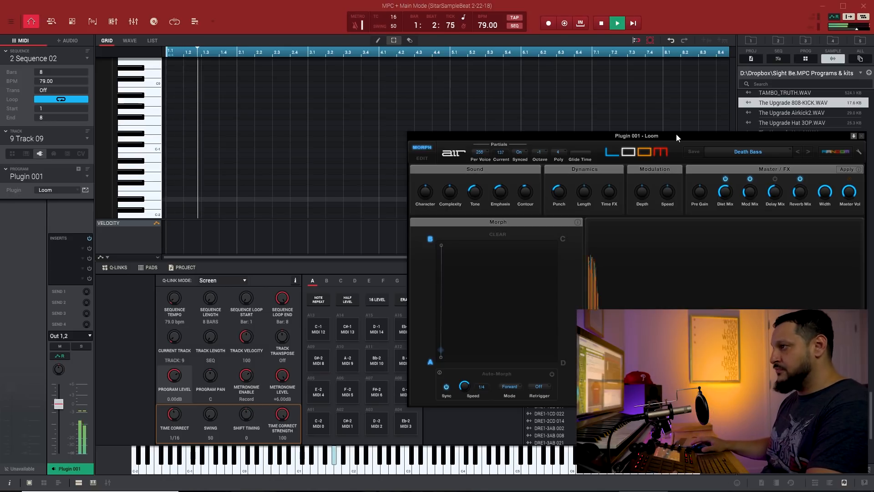
scroll(323, 176, "up", 5)
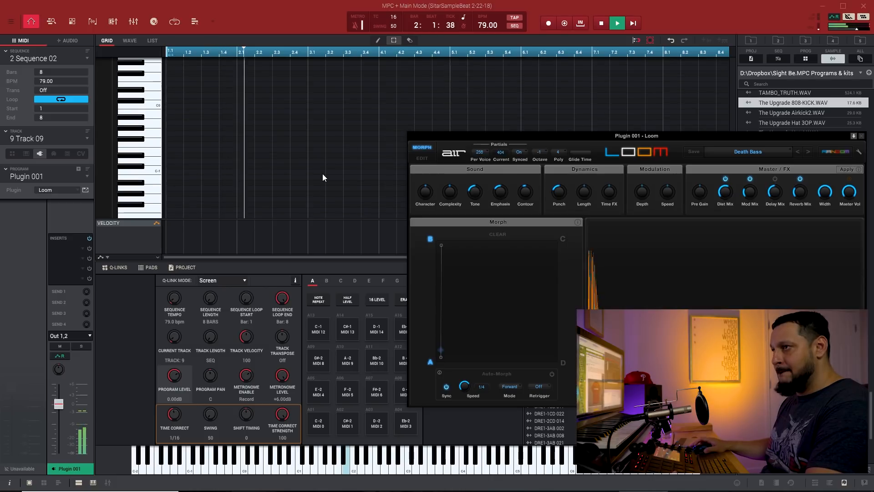
scroll(327, 177, "up", 4)
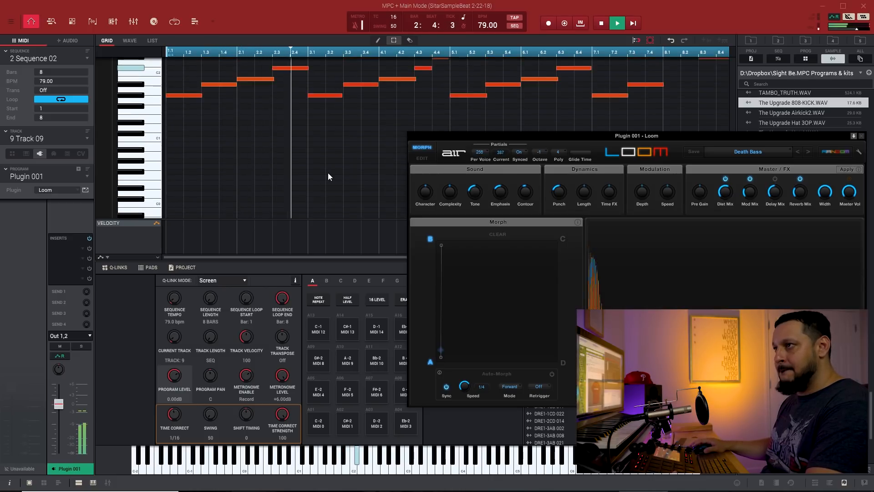
left_click_drag(498, 135, 499, 201)
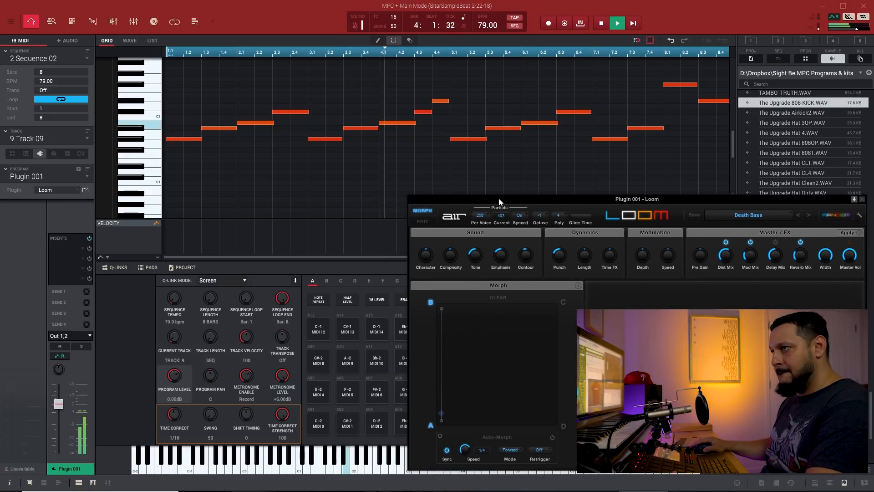